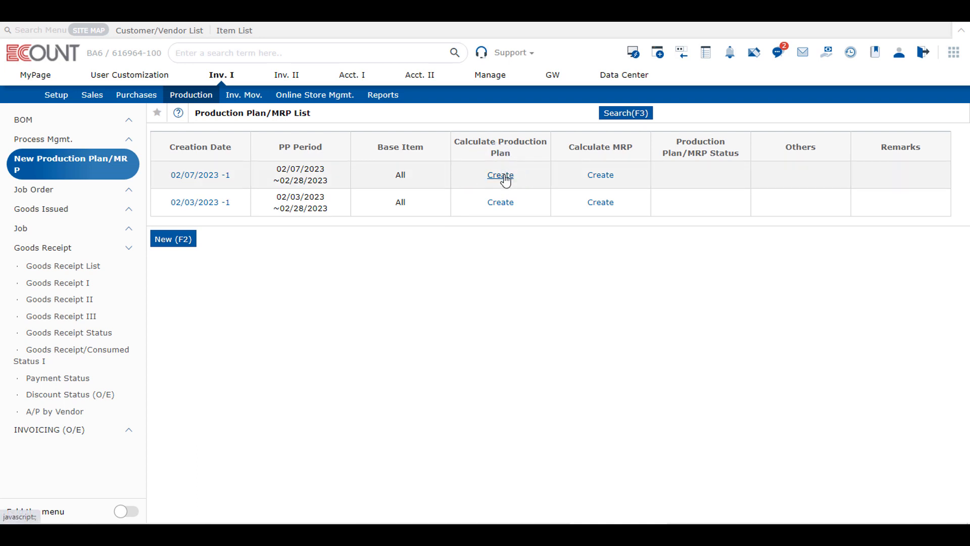
- Calculate the production plan for the 02/07/2023 -1 entry with all target processes, leaving MPS Target - Recollection off
click(501, 175)
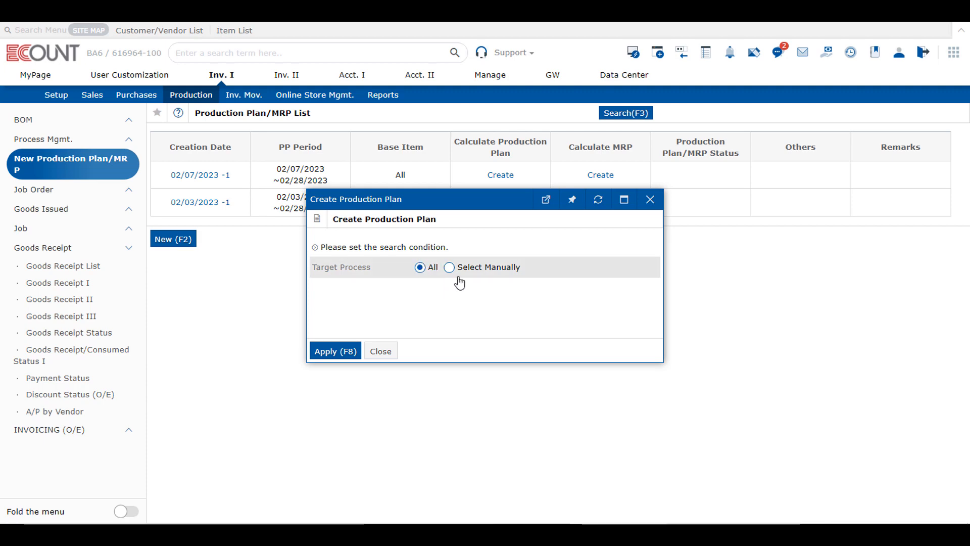
click(477, 273)
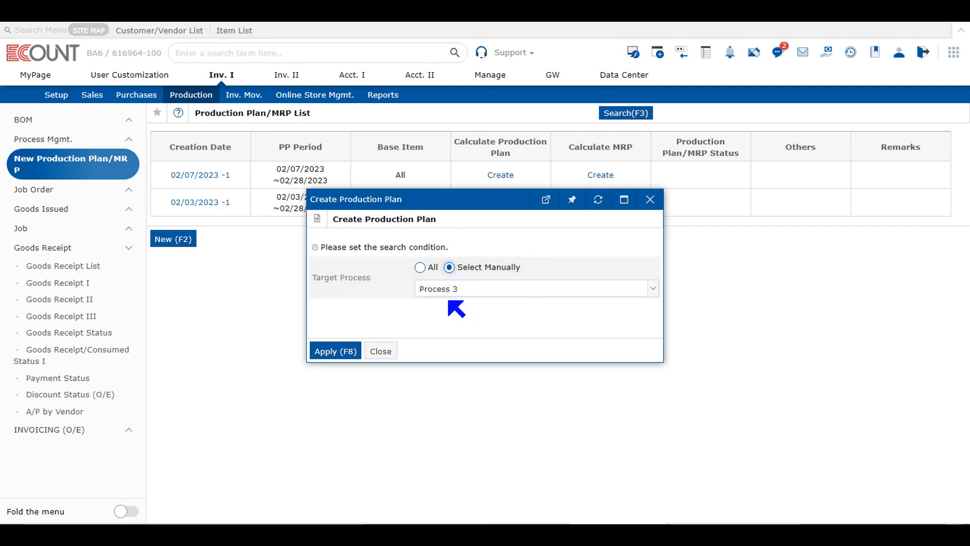
click(420, 268)
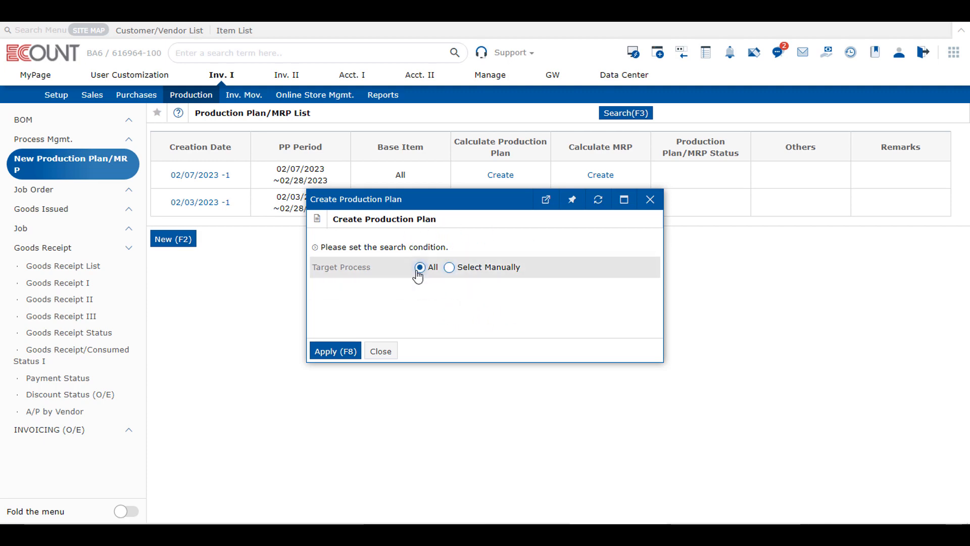
click(333, 352)
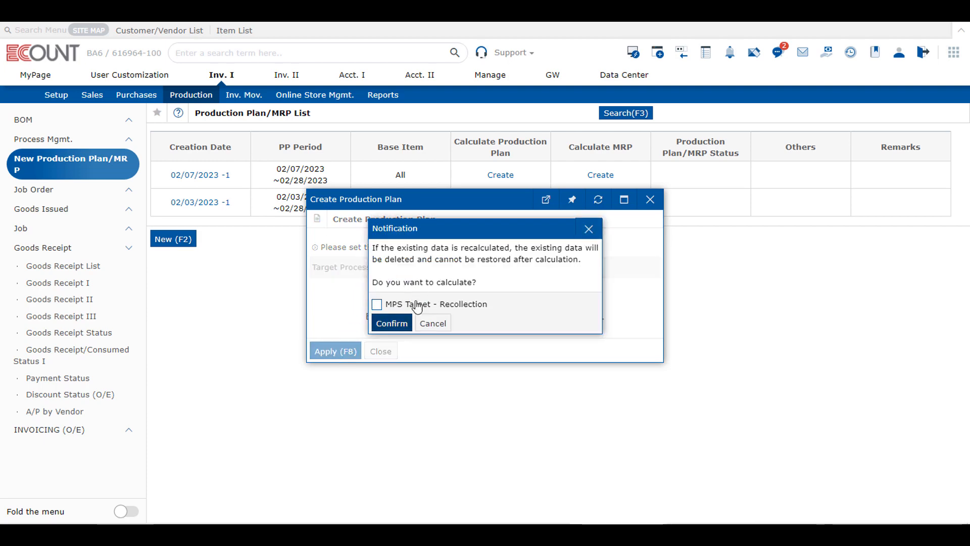
click(399, 326)
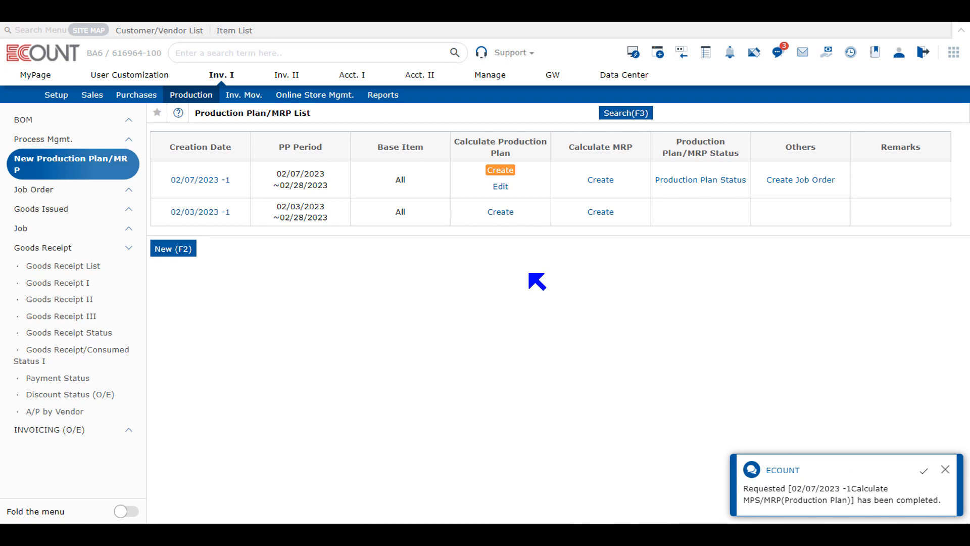
- Recalculate the 02/07/2023 -1 production plan for all processes with MPS Target - Recollection enabled
click(501, 172)
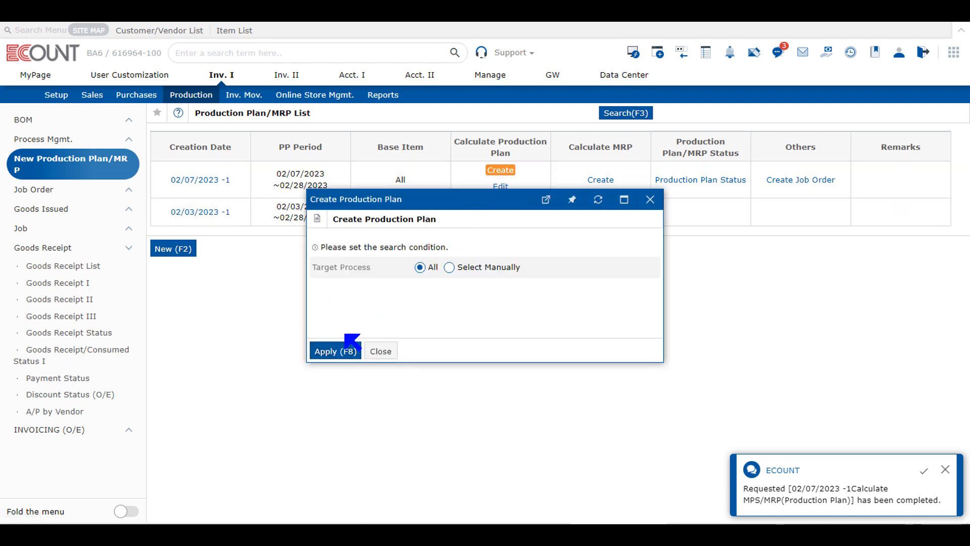
click(337, 354)
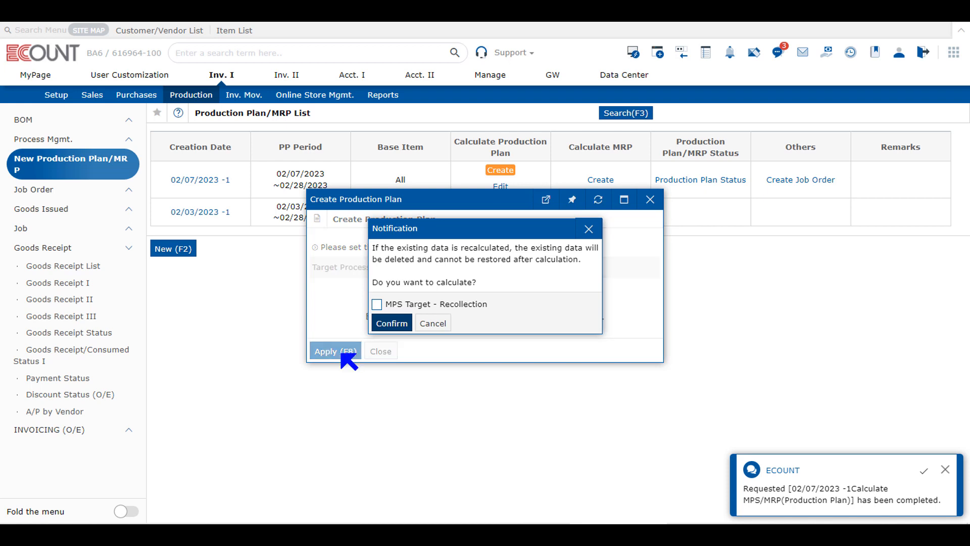
click(377, 305)
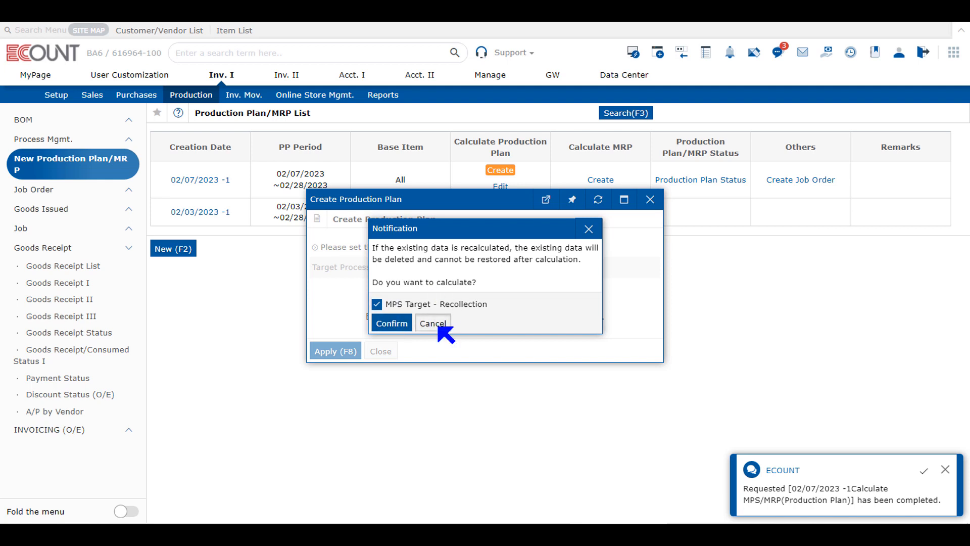
click(391, 324)
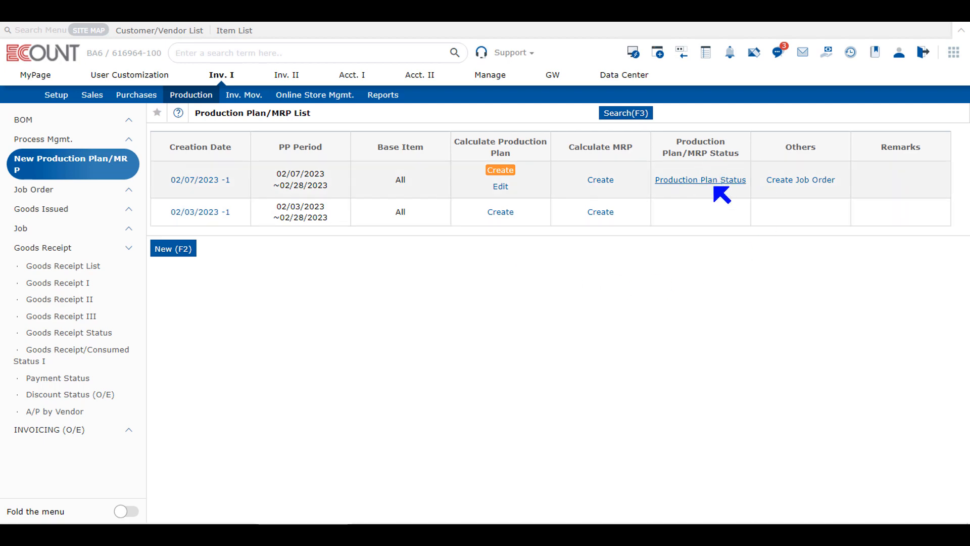
- View the Production Plan Status of the 02/07/2023 -1 entry for the Packaging Process, 02/07/2023 to 02/28/2023, in a maximized window
click(709, 182)
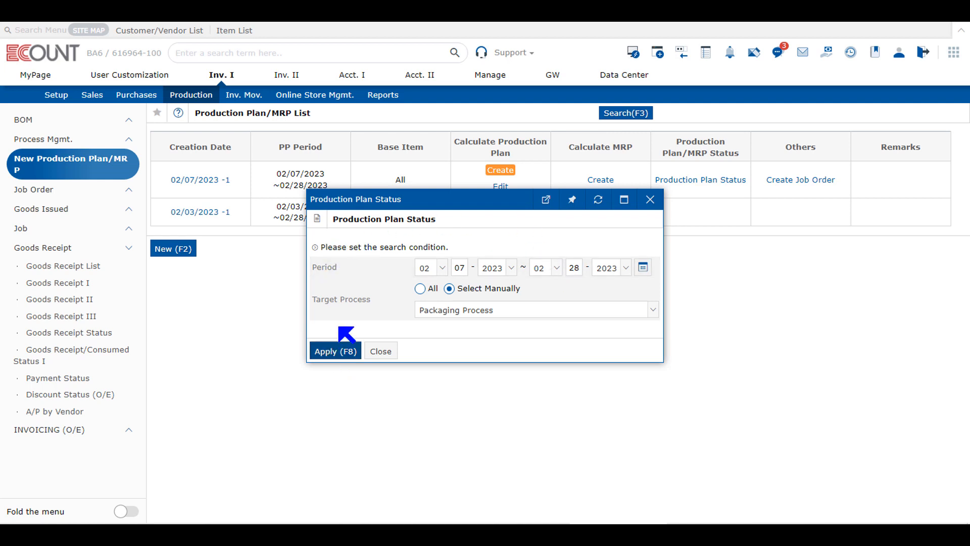
click(336, 352)
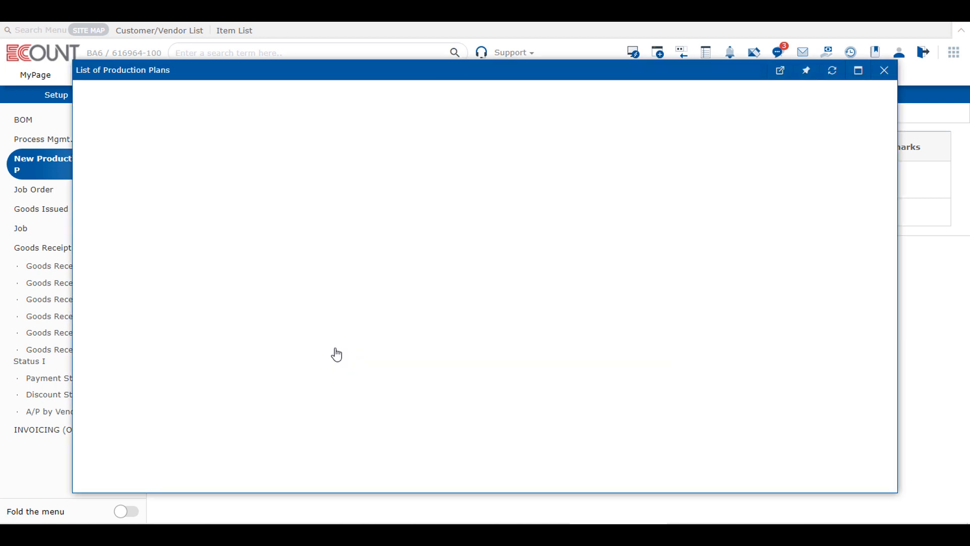
scroll(469, 313, down, 1)
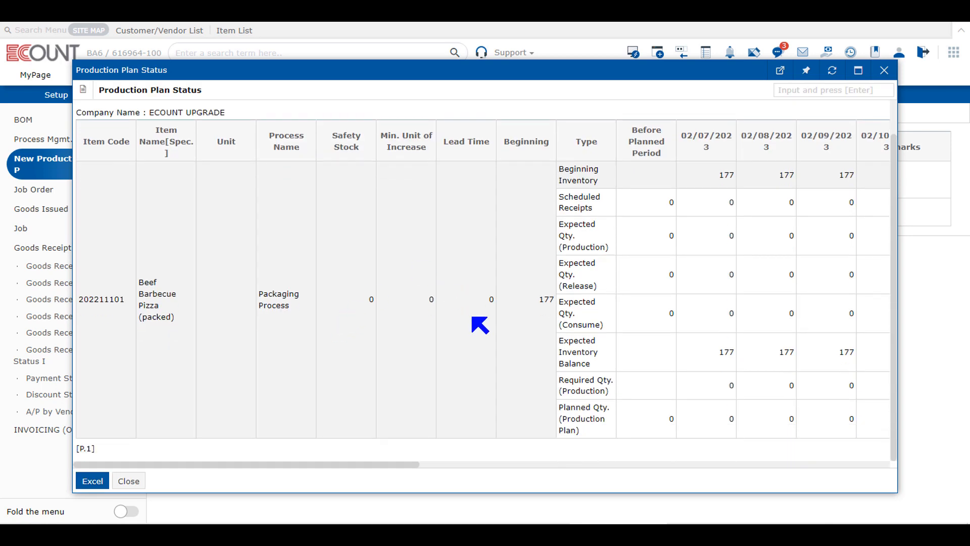
scroll(508, 309, up, 1)
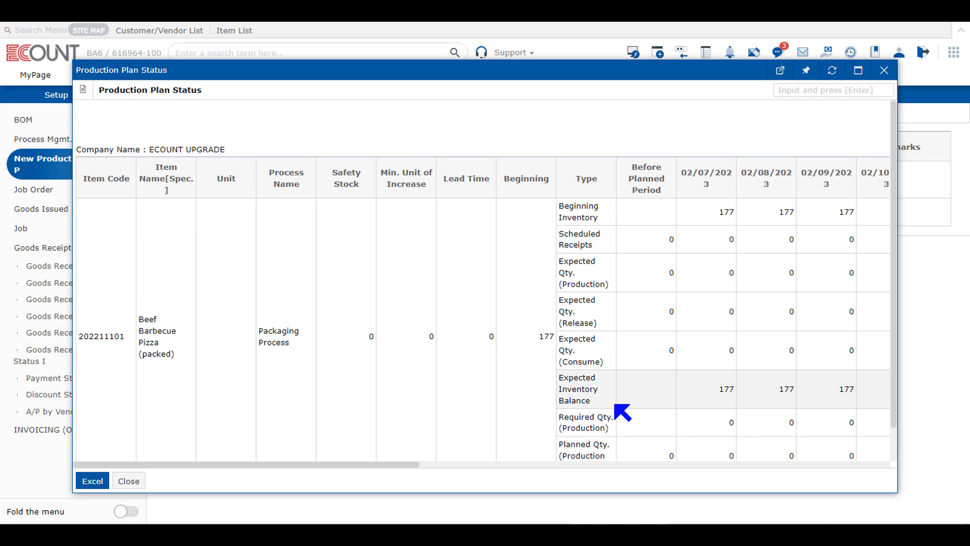
scroll(588, 325, right, 1)
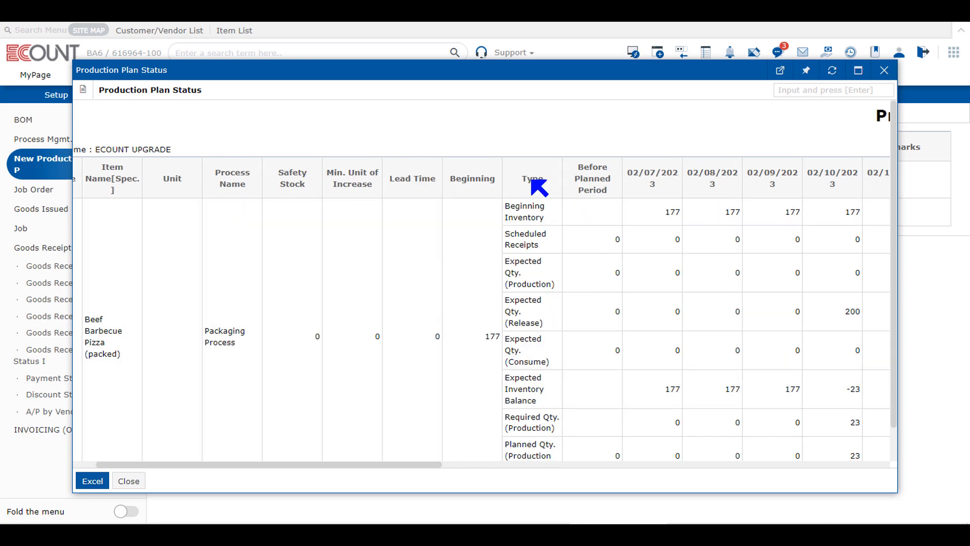
double_click(533, 178)
click(546, 183)
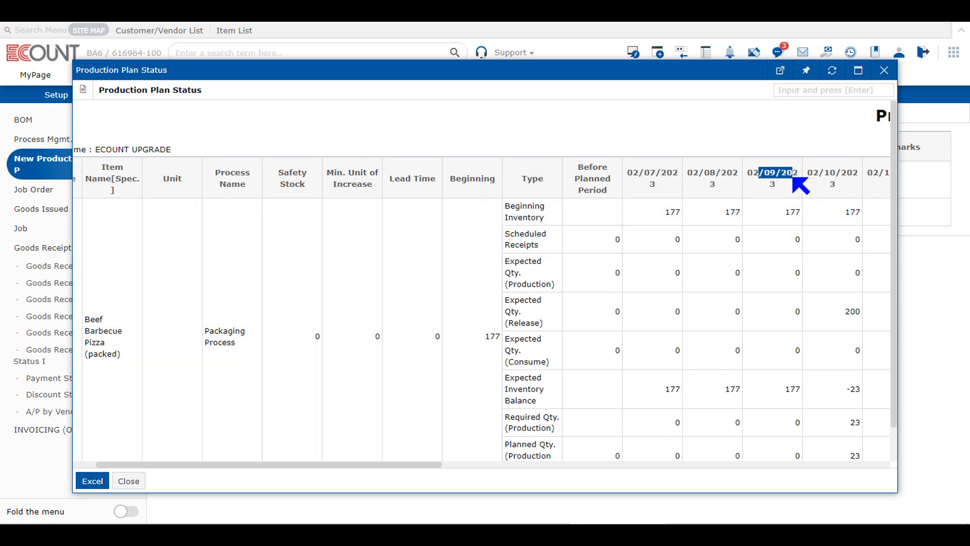
click(859, 71)
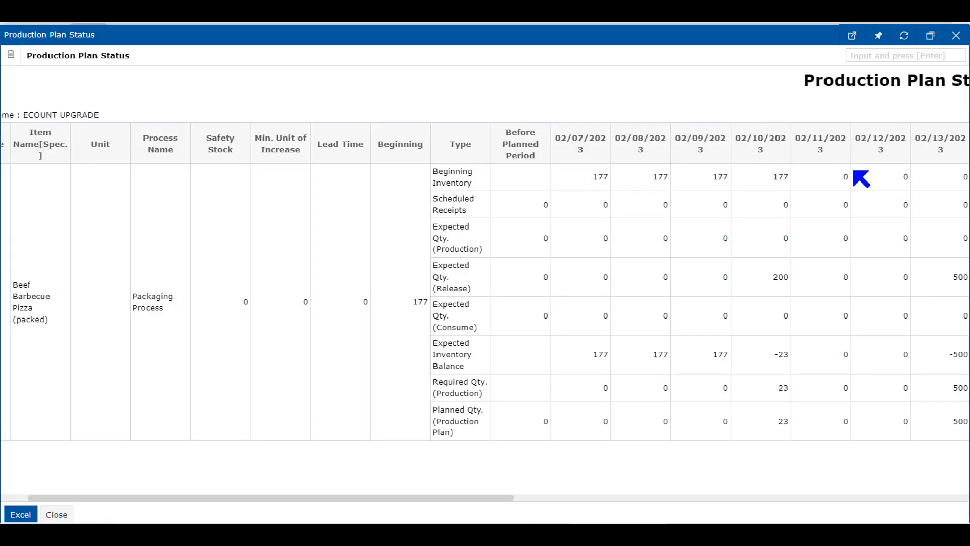
- Examine the scheduled receipts, expected quantities, required and planned quantities by date in the Production Plan Status report, and close it
drag(512, 498, 581, 503)
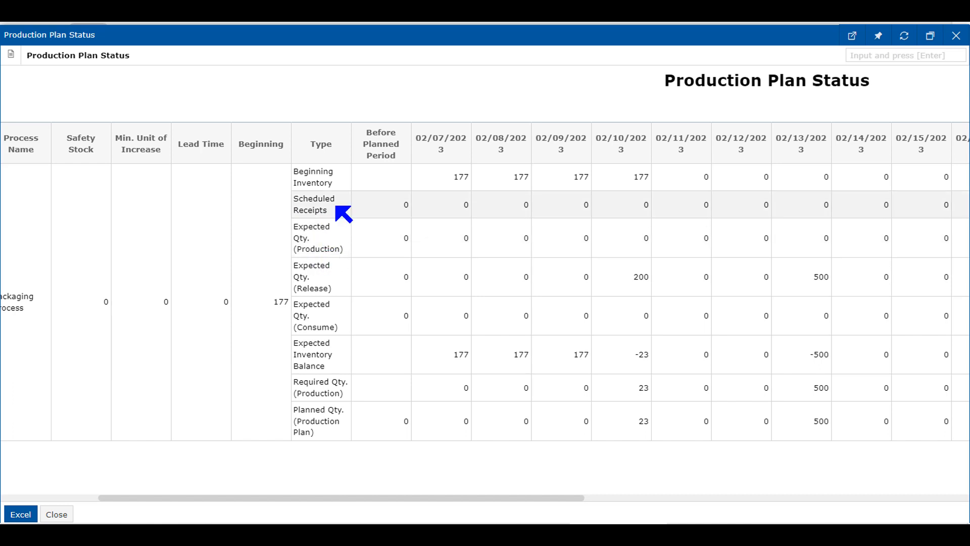
drag(293, 199, 340, 247)
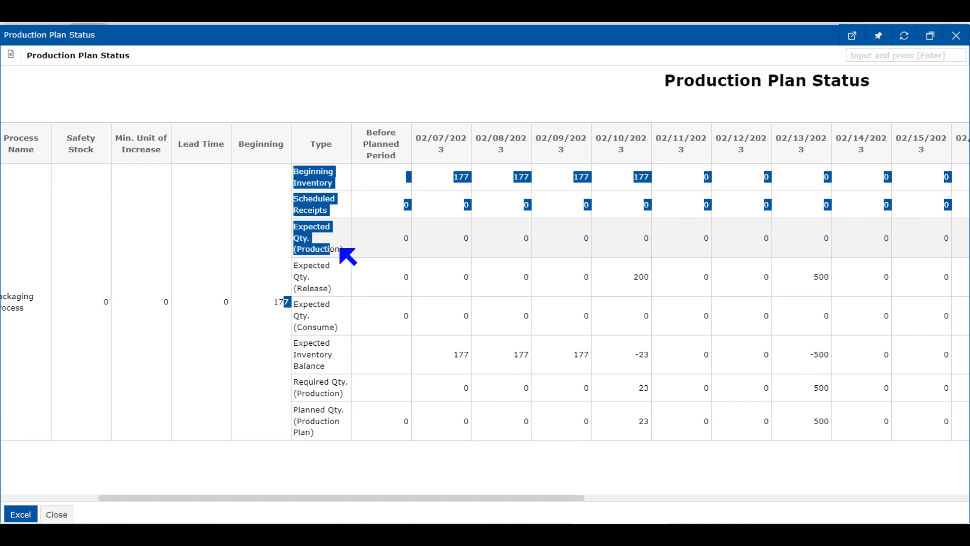
click(331, 223)
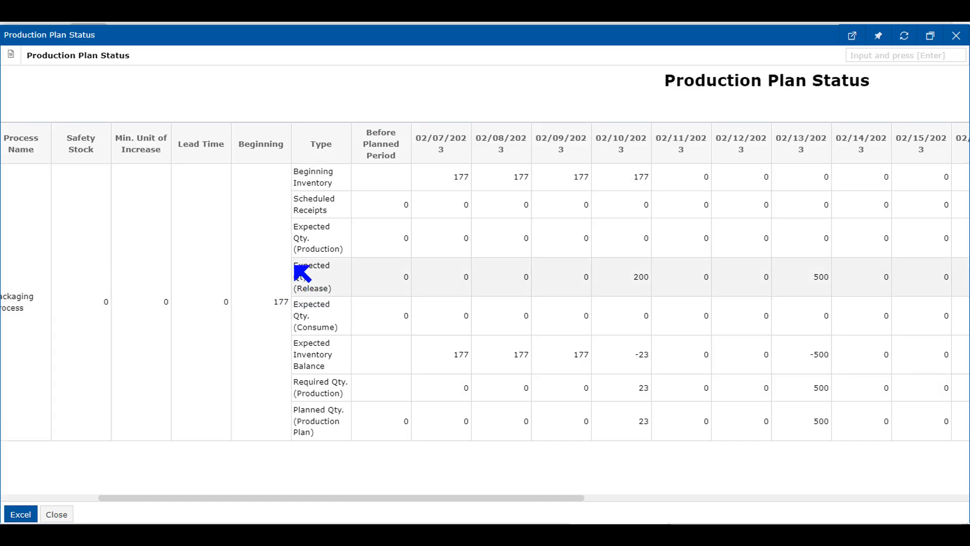
drag(295, 265, 334, 324)
click(319, 318)
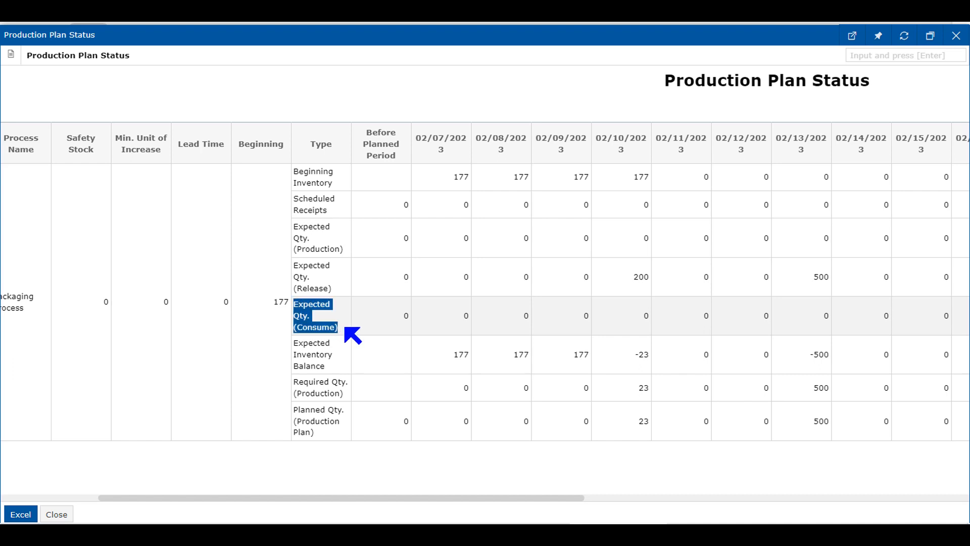
click(343, 330)
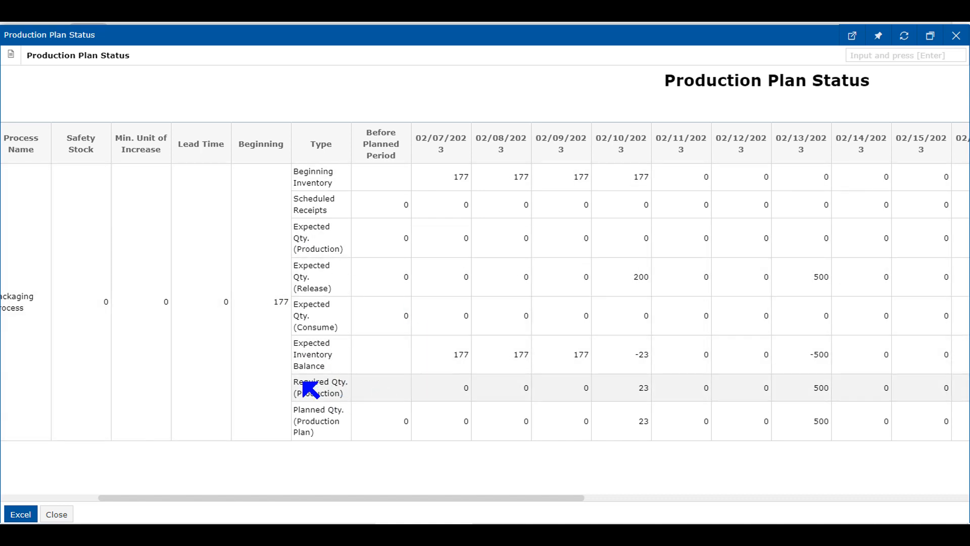
drag(300, 386, 370, 402)
click(371, 403)
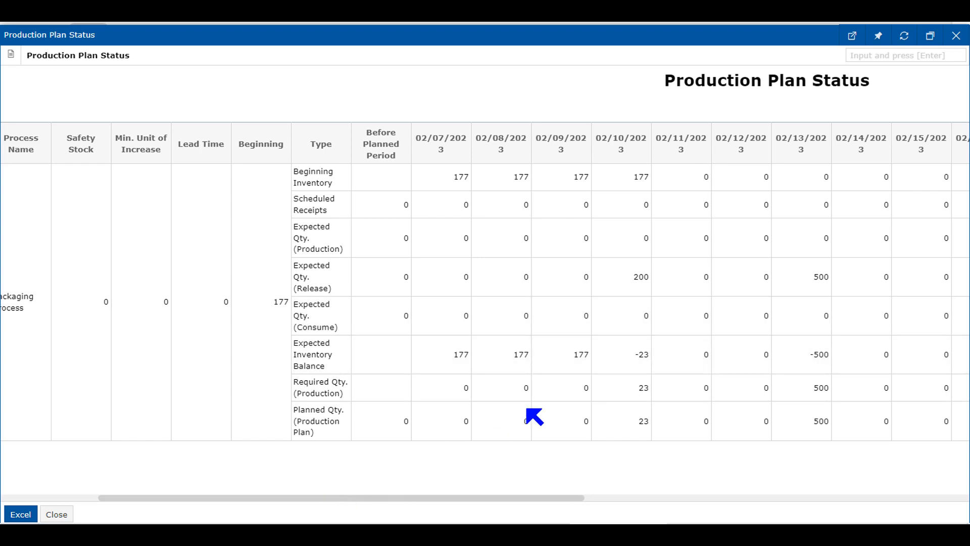
click(955, 39)
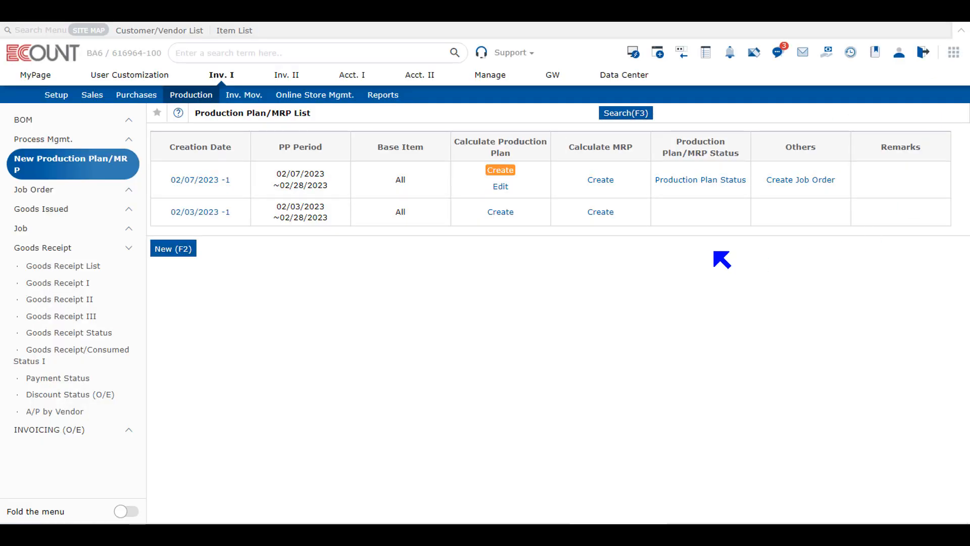
- Generate and save a by-item job order from the 02/07/2023 baked and 02/10/2023 packed Beef Barbecue Pizza plan lines
click(817, 186)
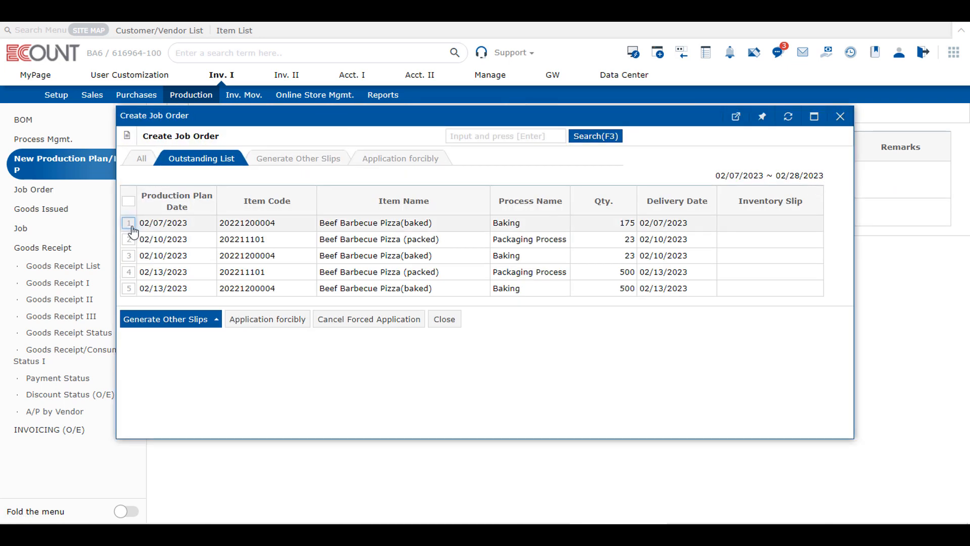
click(130, 226)
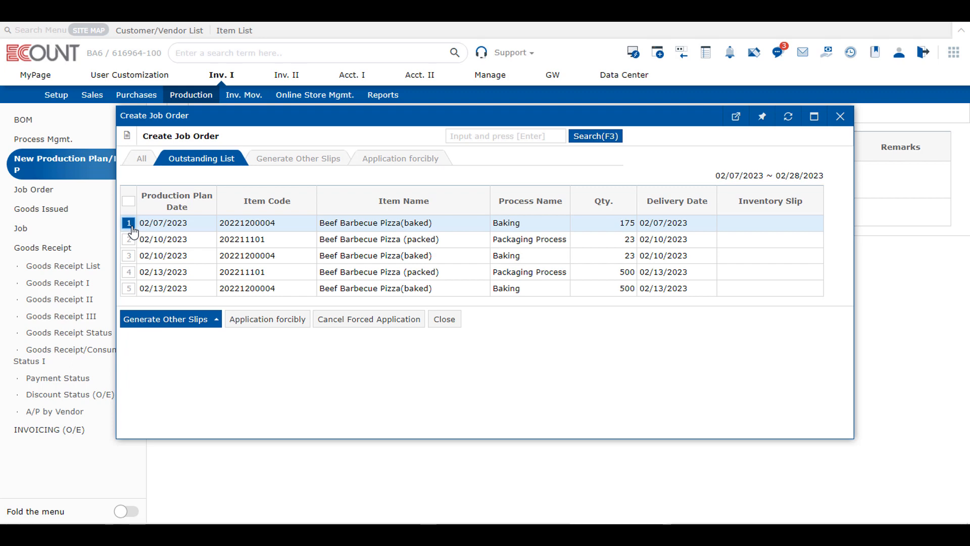
click(129, 241)
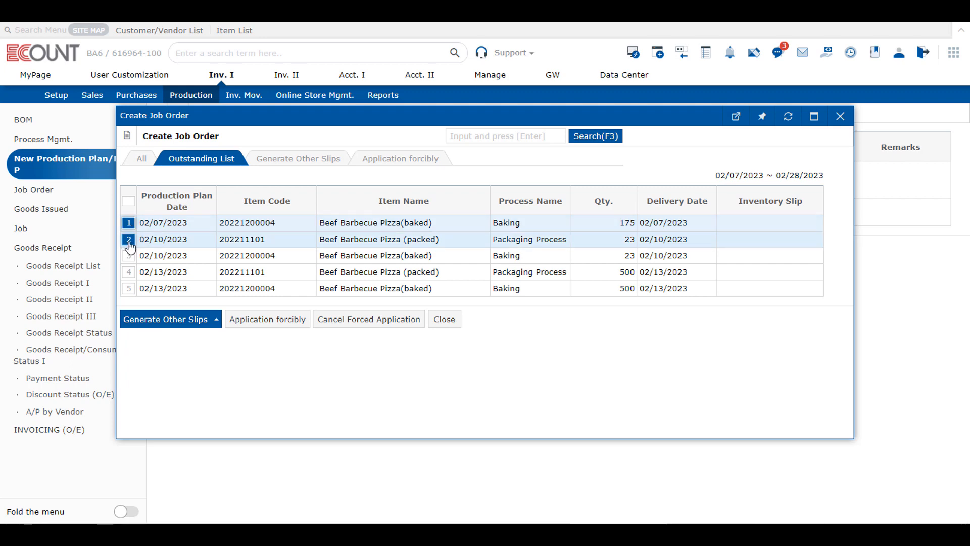
click(176, 320)
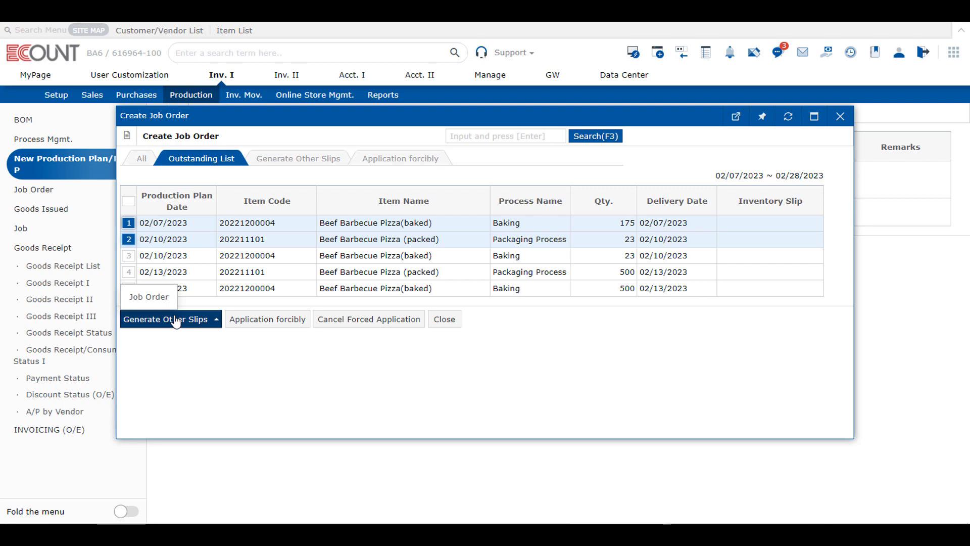
mouse_move(165, 301)
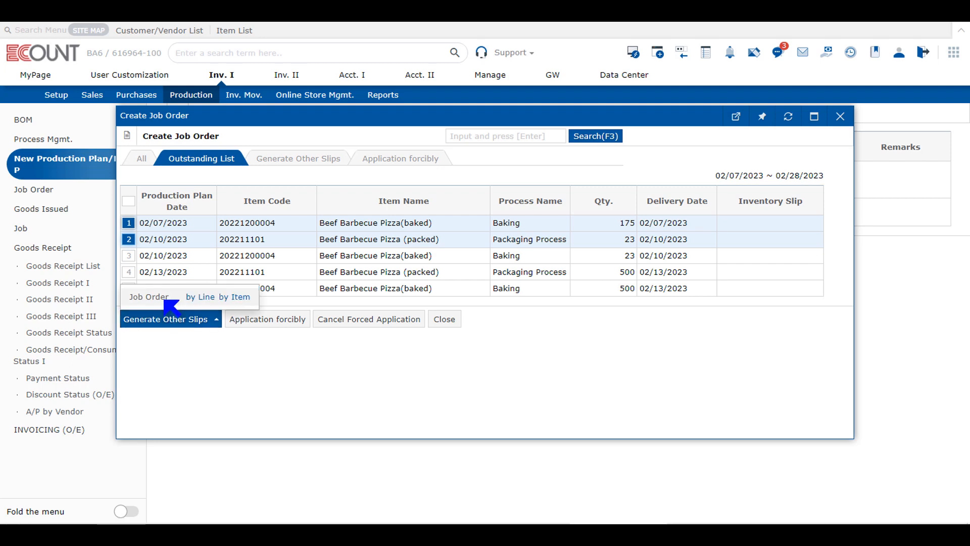
click(235, 297)
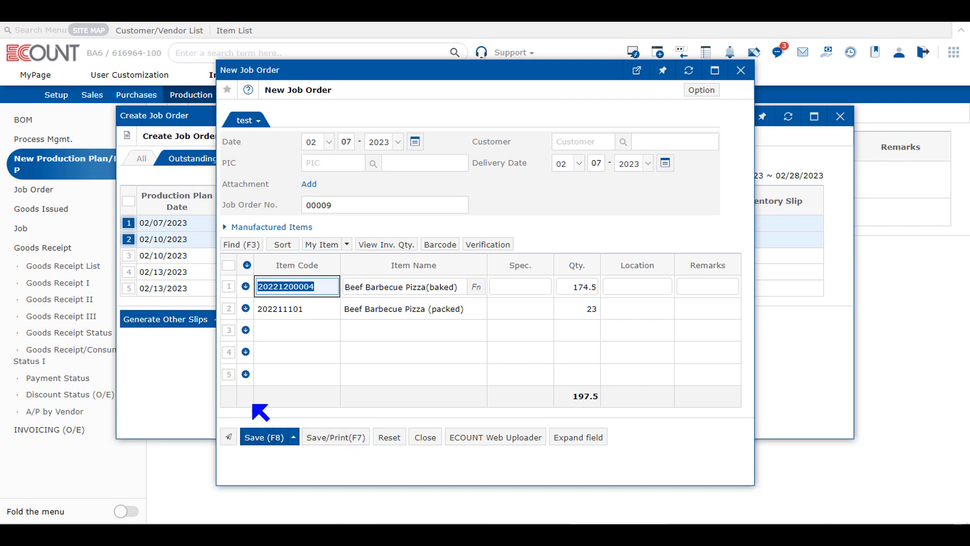
click(261, 439)
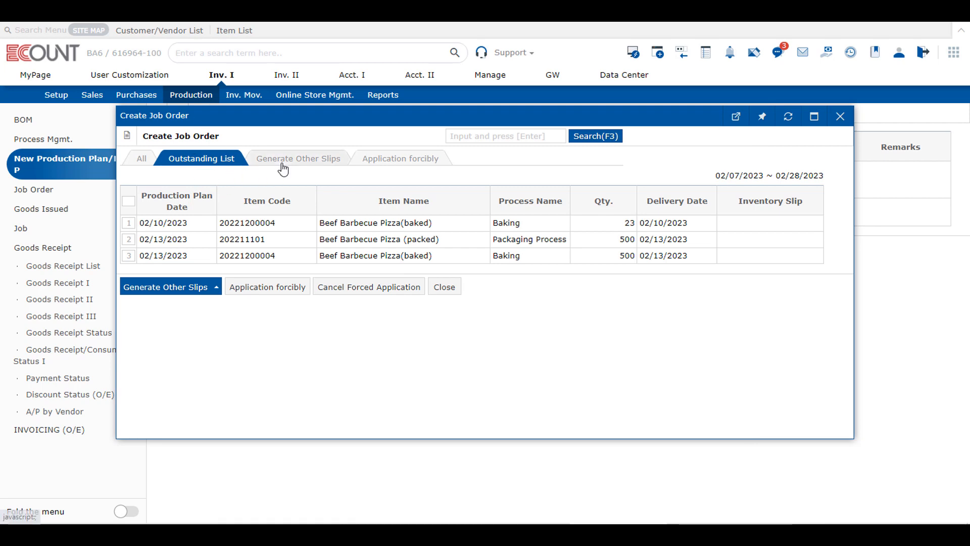
- Check the plan lines already turned into other slips, and return to the outstanding list
click(313, 161)
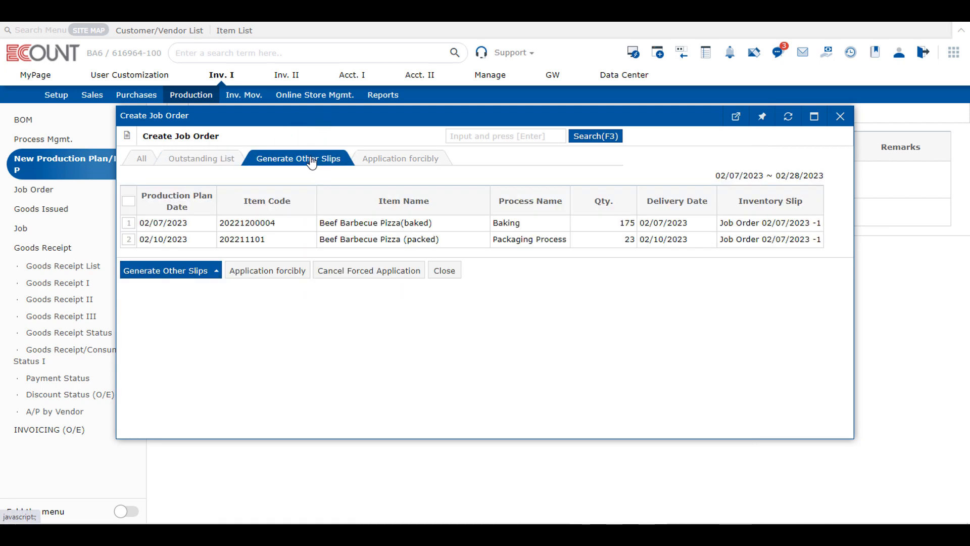
click(205, 159)
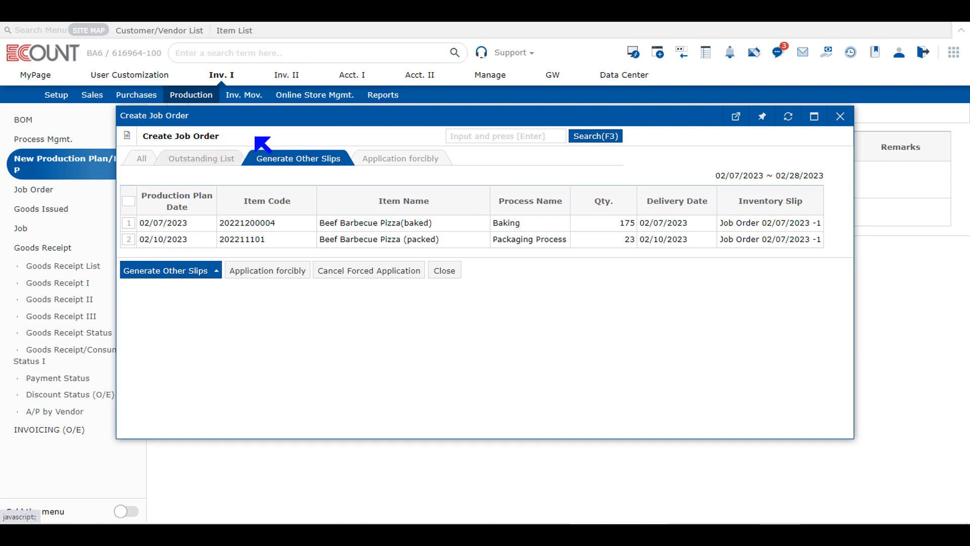
click(310, 166)
click(226, 160)
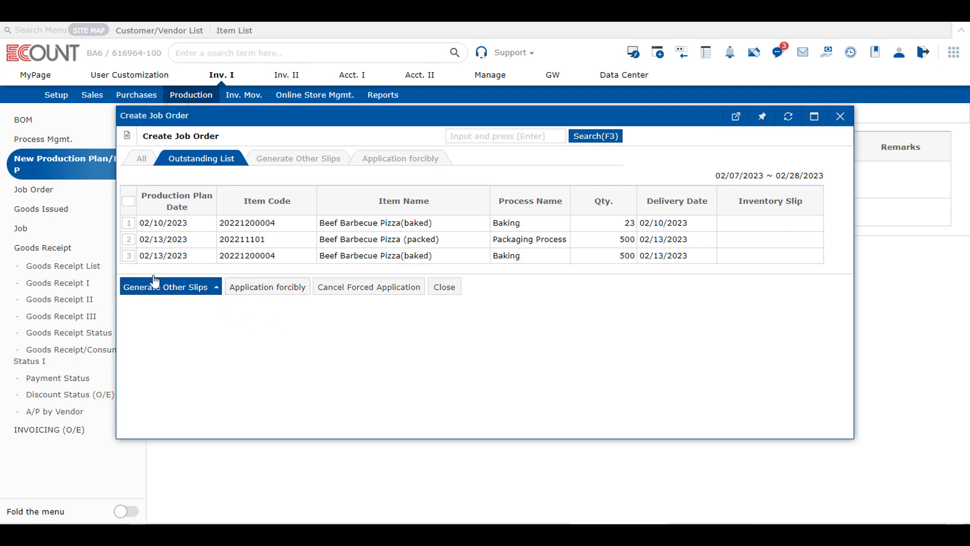
- Forcibly apply the outstanding 02/10/2023 Beef Barbecue Pizza(baked) line and view the forcibly applied list
click(141, 224)
click(277, 284)
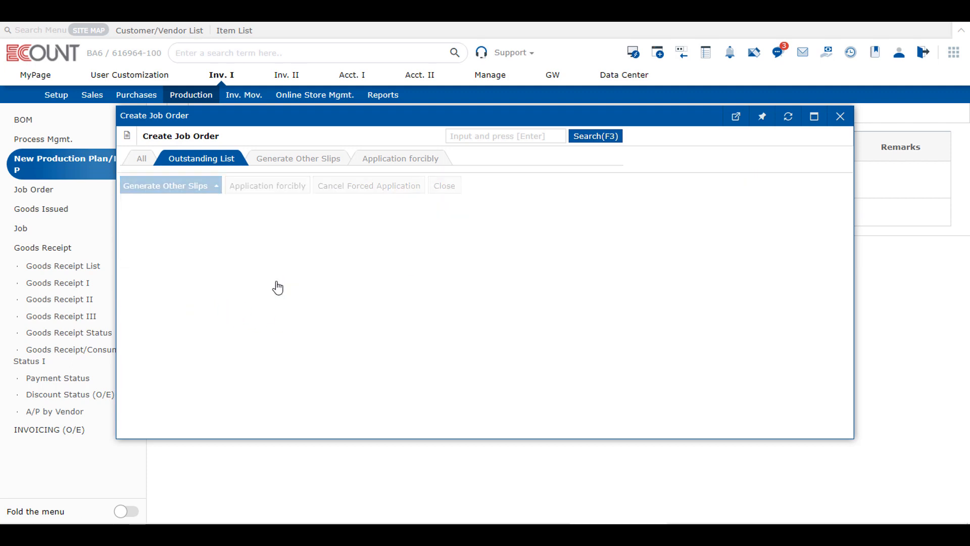
click(411, 160)
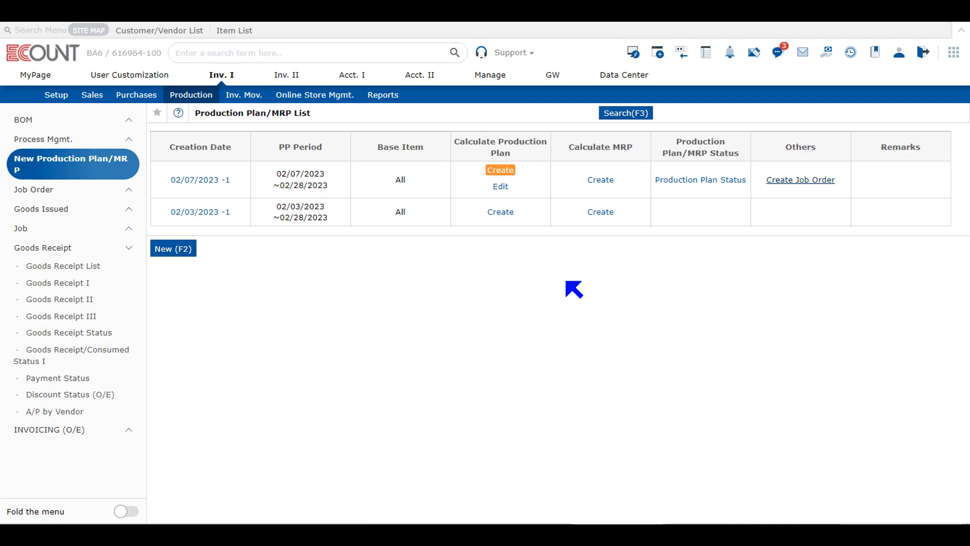
- Calculate the MRP for the 02/07/2023 -1 production plan and acknowledge the request notification
click(598, 185)
click(398, 339)
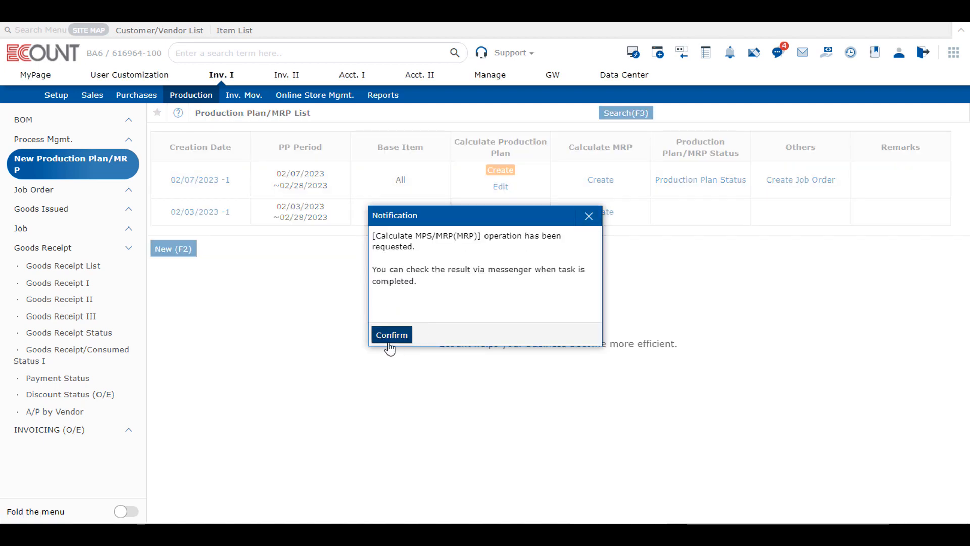
click(389, 335)
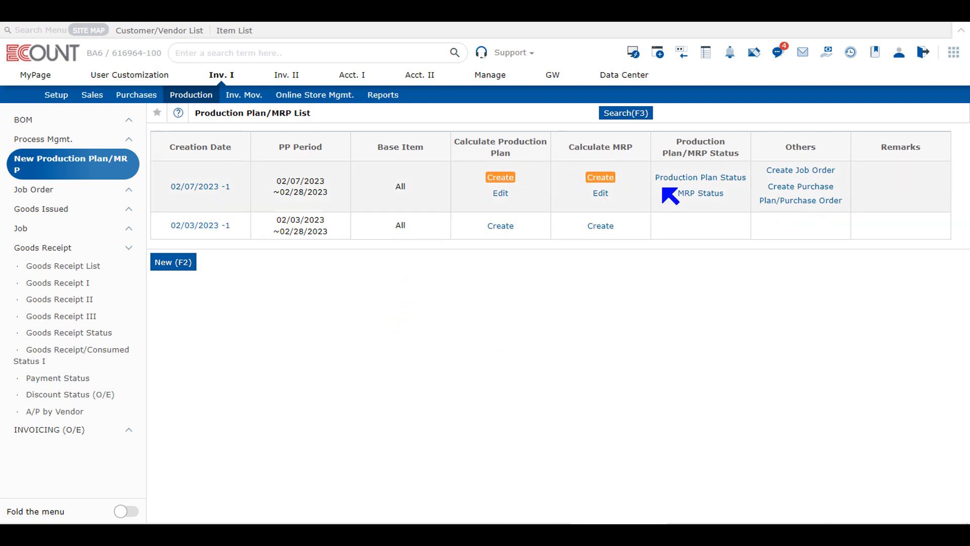
- Open the MRP Status report of the 02/07/2023 -1 plan for 02/07/2023 to 02/28/2023 and maximize it
click(715, 199)
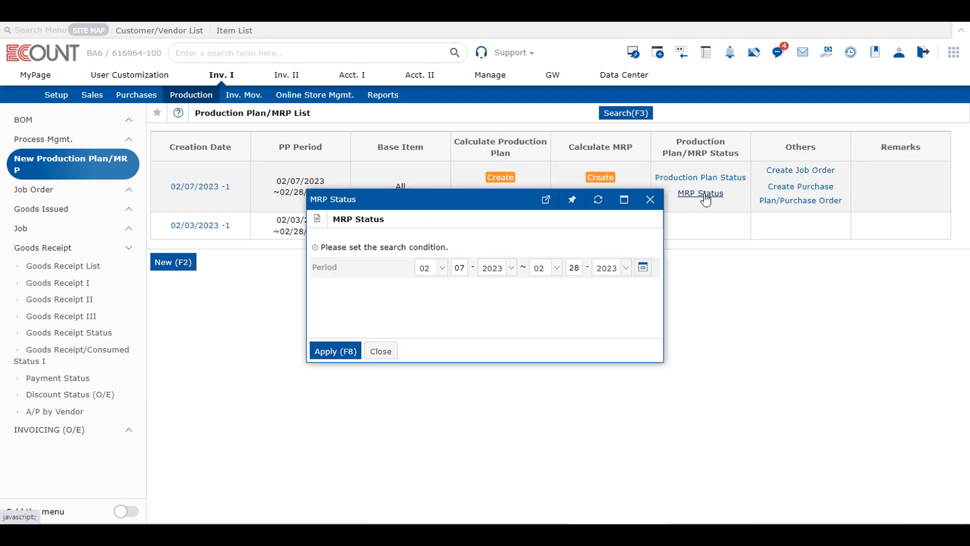
click(330, 352)
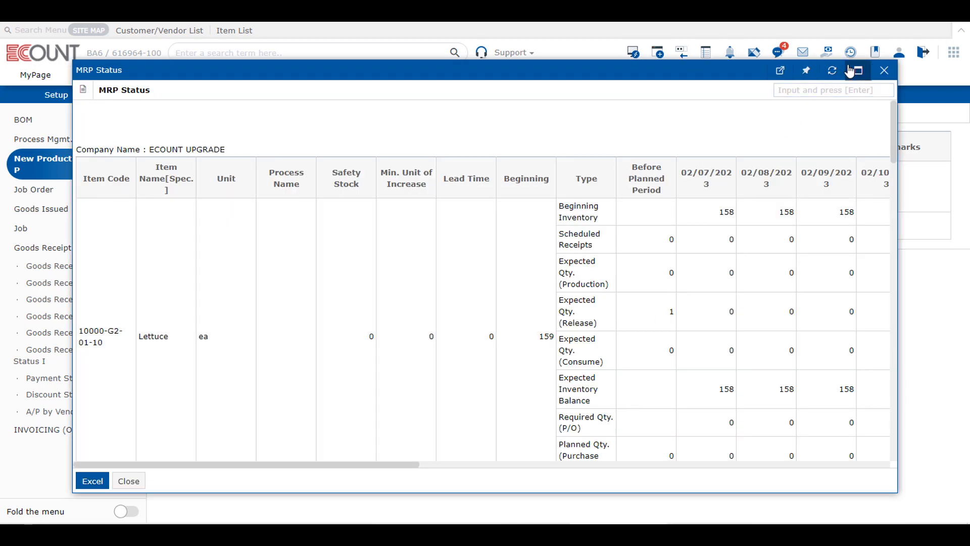
click(858, 69)
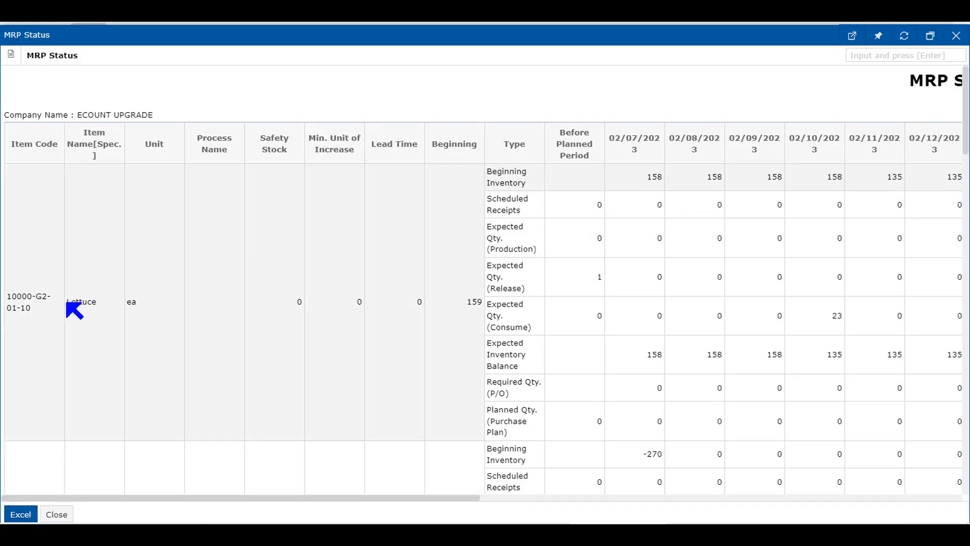
- Examine the required and planned purchase quantities by date for Lettuce, Packaging Paper and Pizza Dough in the MRP Status report, and close it
scroll(385, 384, down, 2)
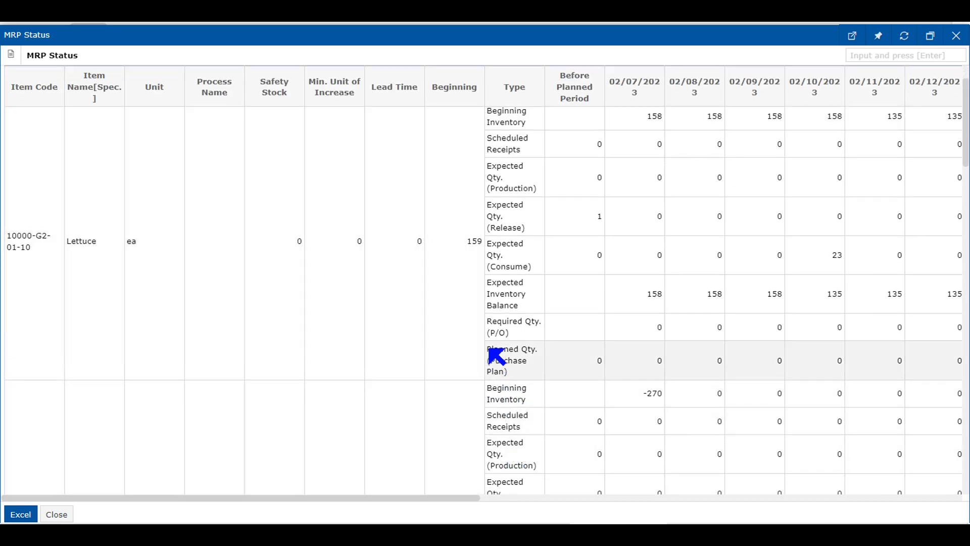
drag(490, 348, 524, 372)
click(523, 378)
scroll(457, 350, down, 8)
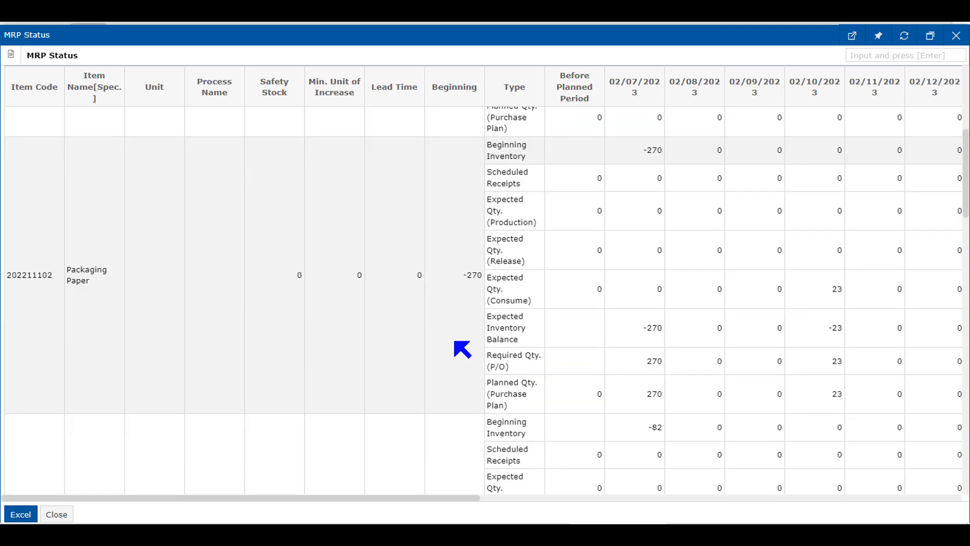
scroll(454, 342, down, 2)
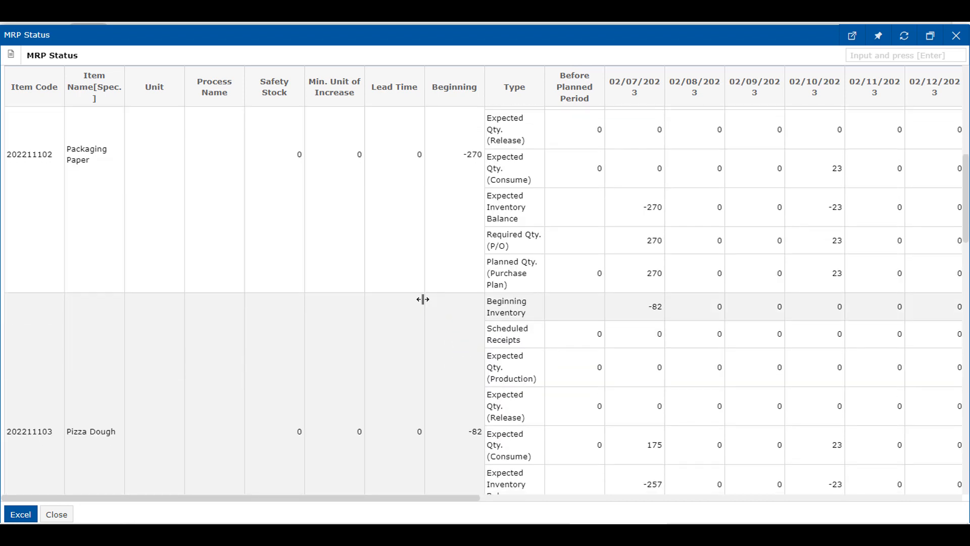
scroll(404, 320, down, 1)
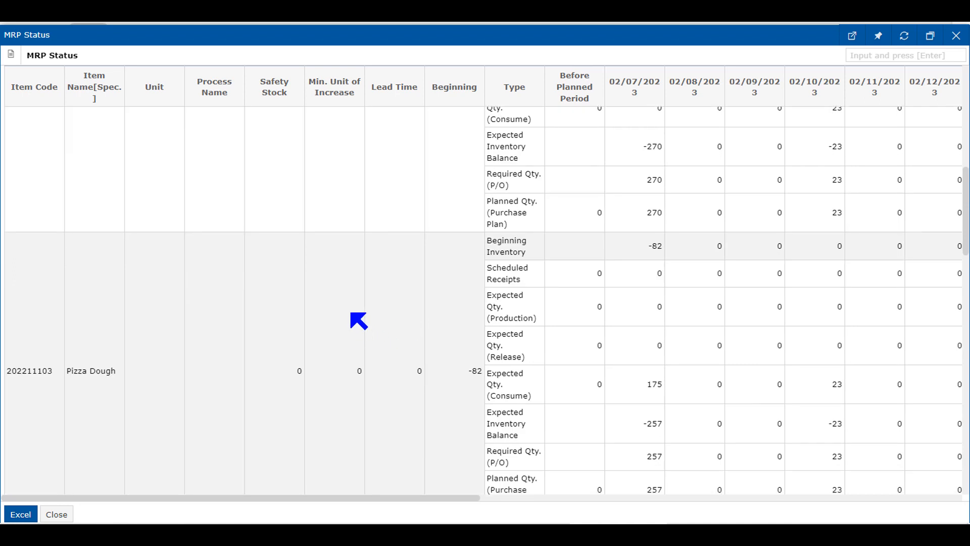
scroll(357, 308, down, 2)
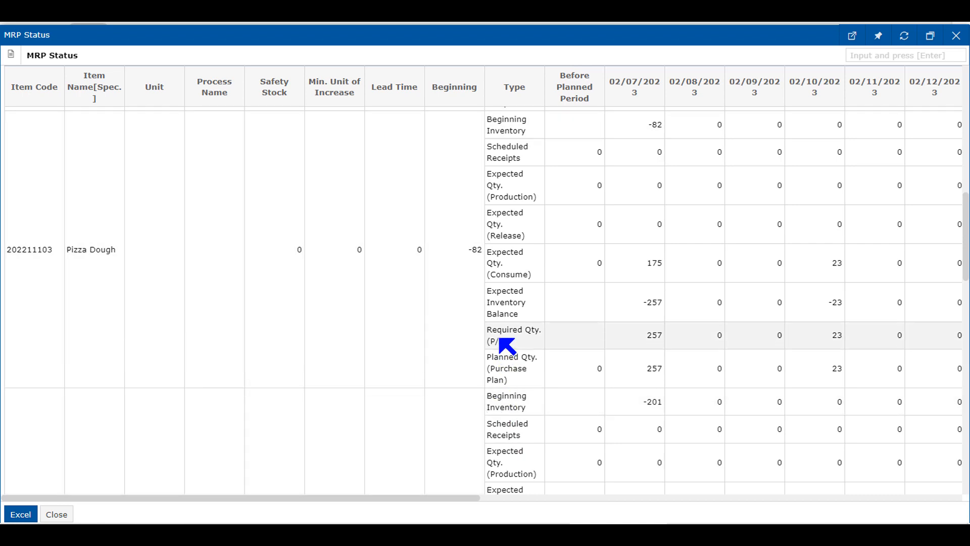
drag(487, 333, 517, 349)
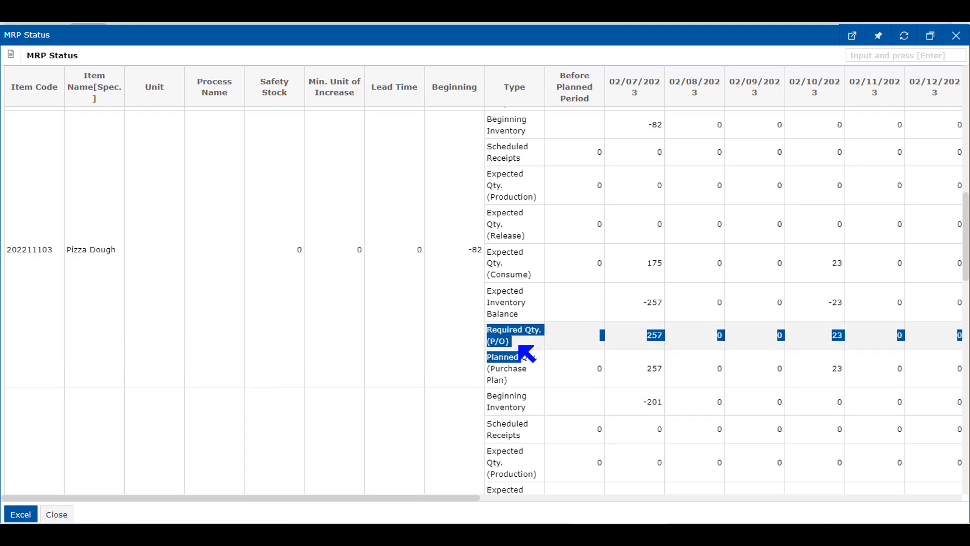
click(519, 348)
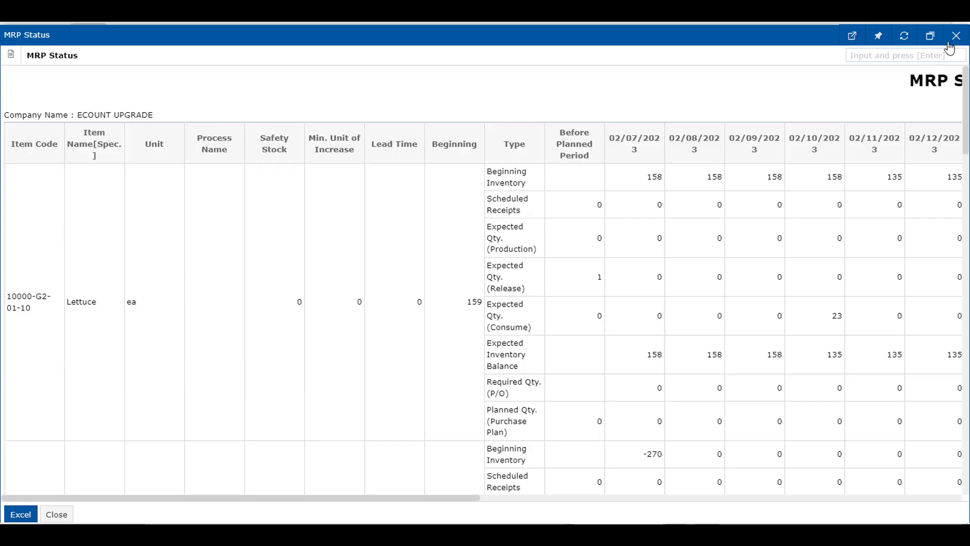
click(957, 36)
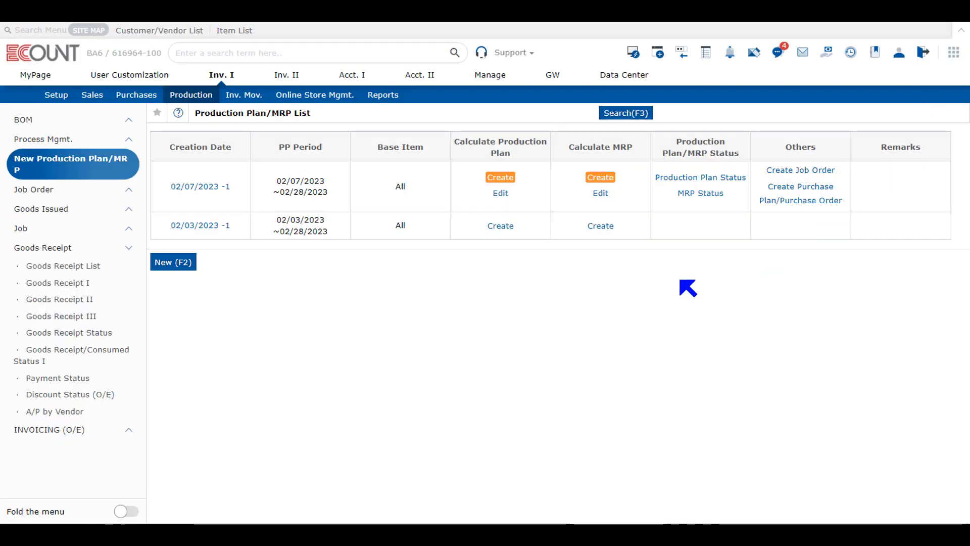
- Select the 02/13/2023 Lettuce, Packaging Paper and Pizza Dough purchase plan lines and show the purchase slip types that can be generated from them
click(826, 193)
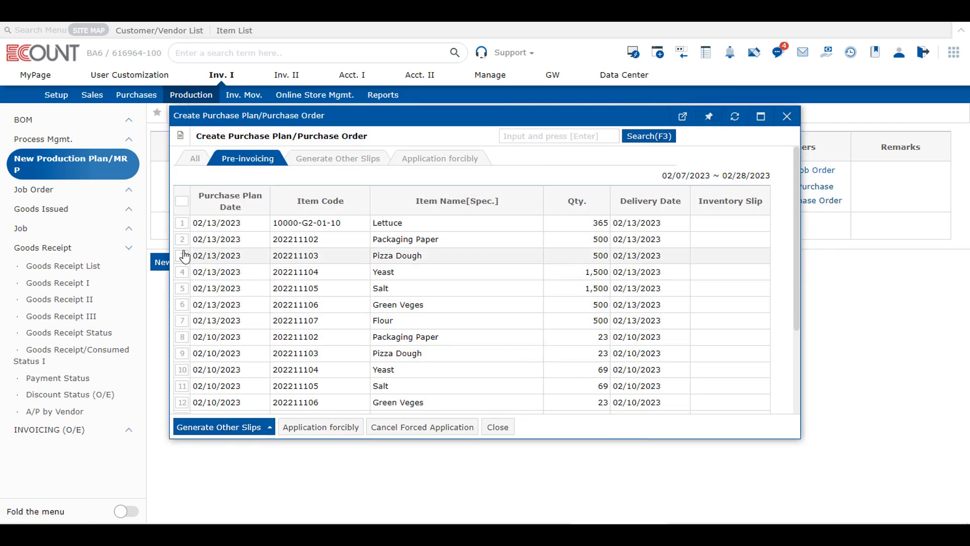
click(182, 223)
click(181, 239)
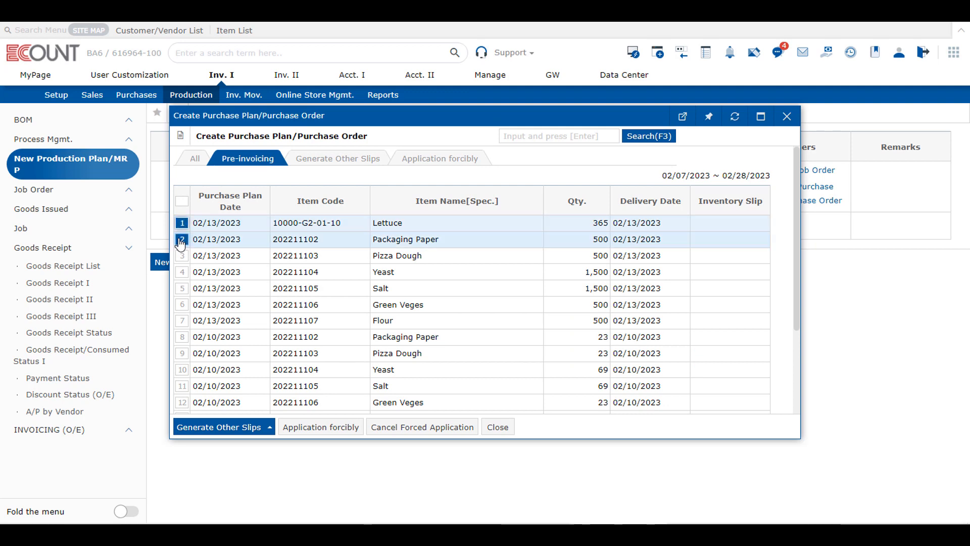
click(182, 256)
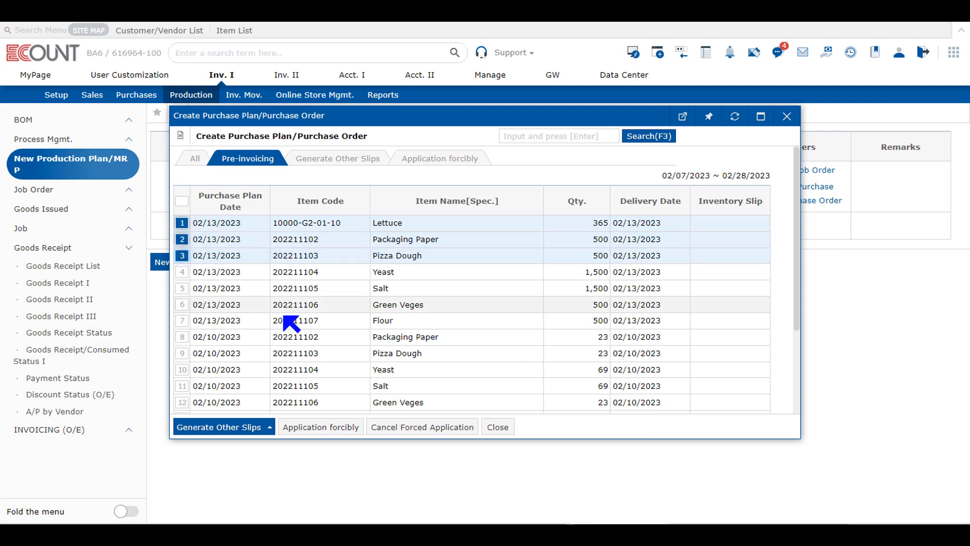
click(205, 428)
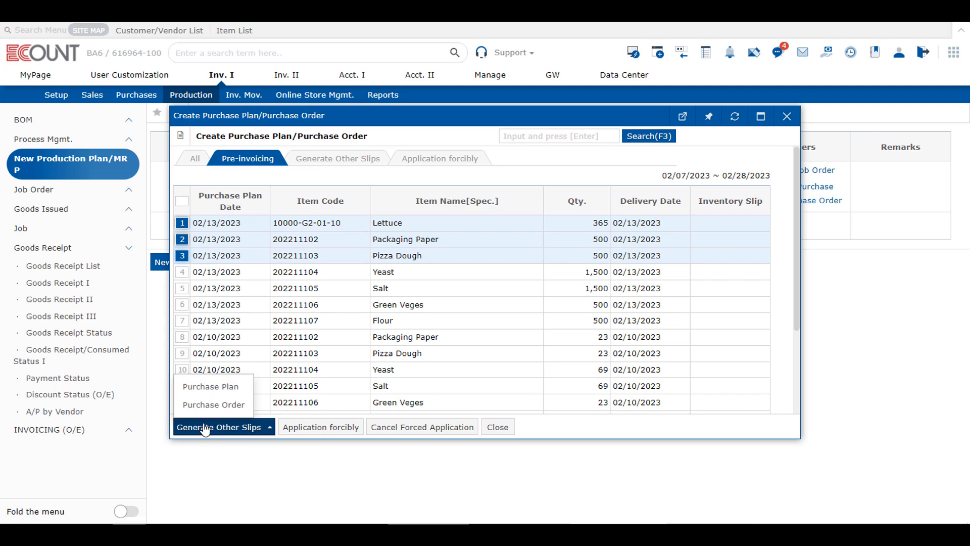
mouse_move(225, 402)
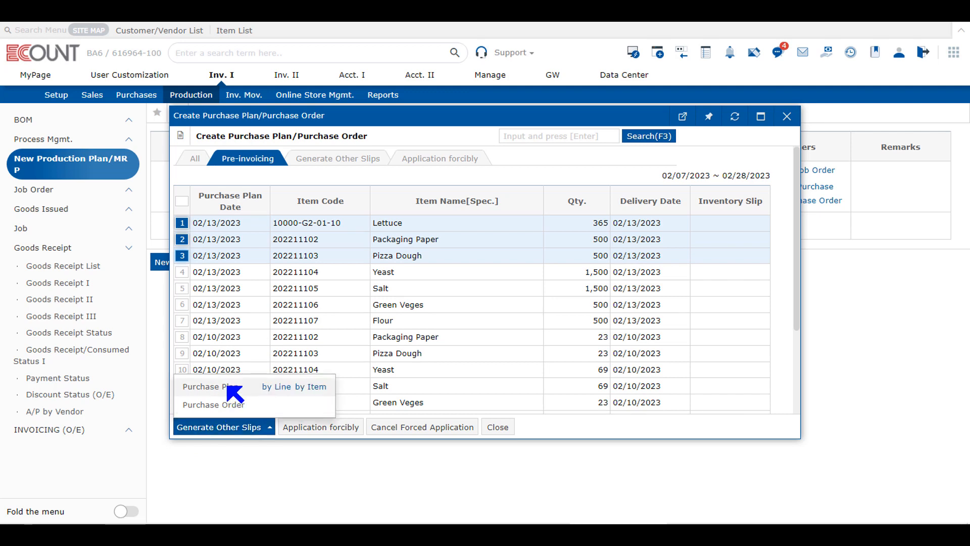